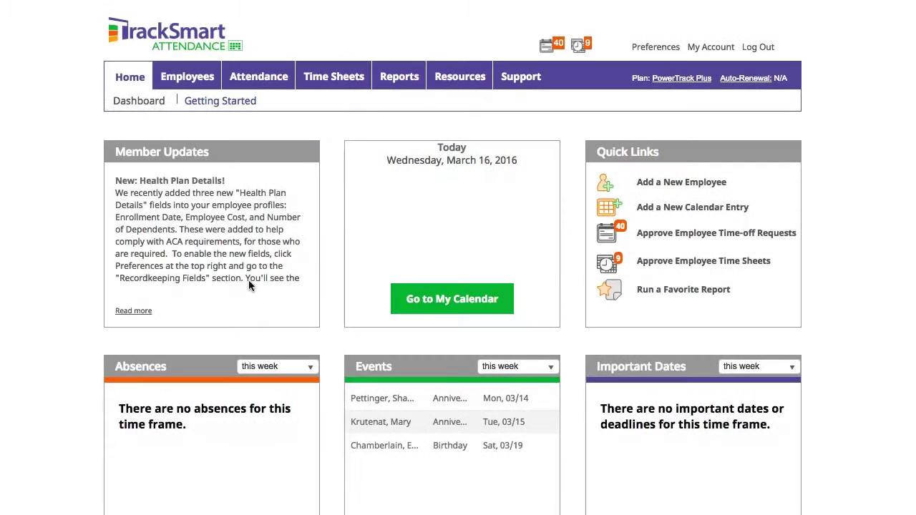
Step: Create a new time-off plan in the preferences, named "Employee Plan" with the description "All Employees"
click(638, 43)
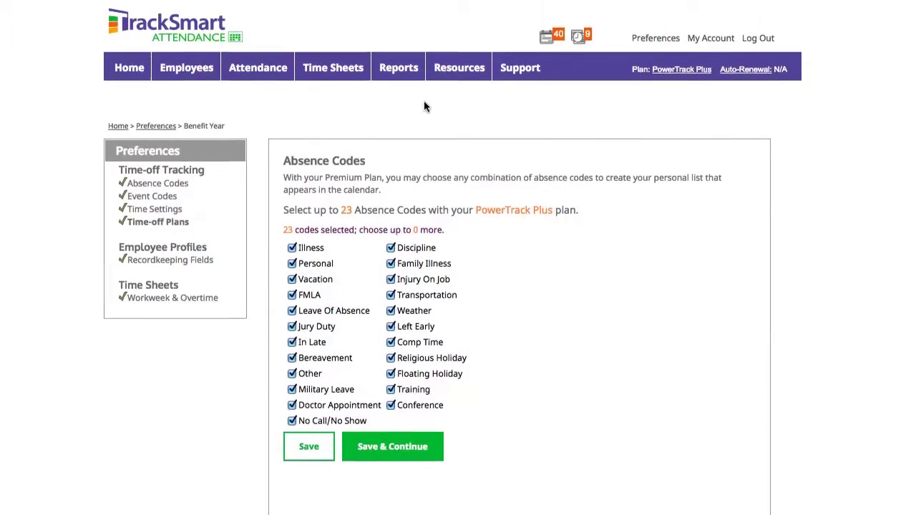
scroll(425, 106, down, 3)
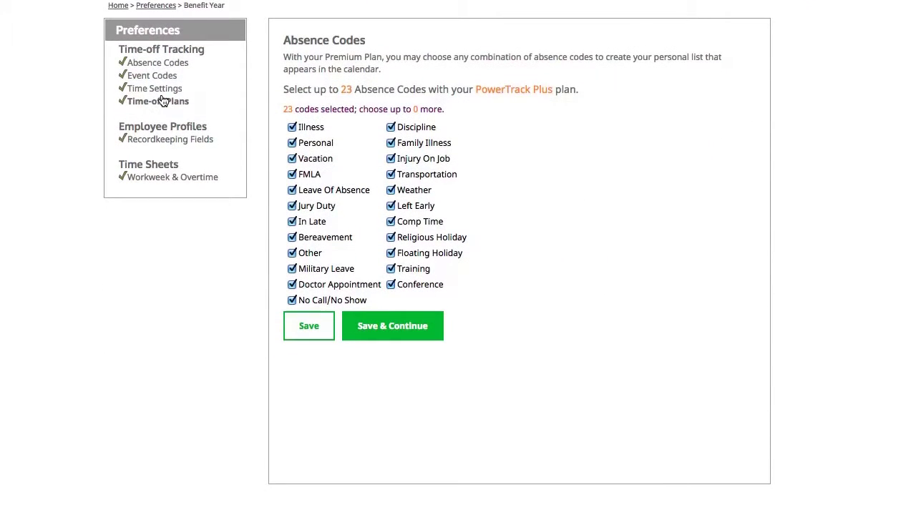
click(163, 101)
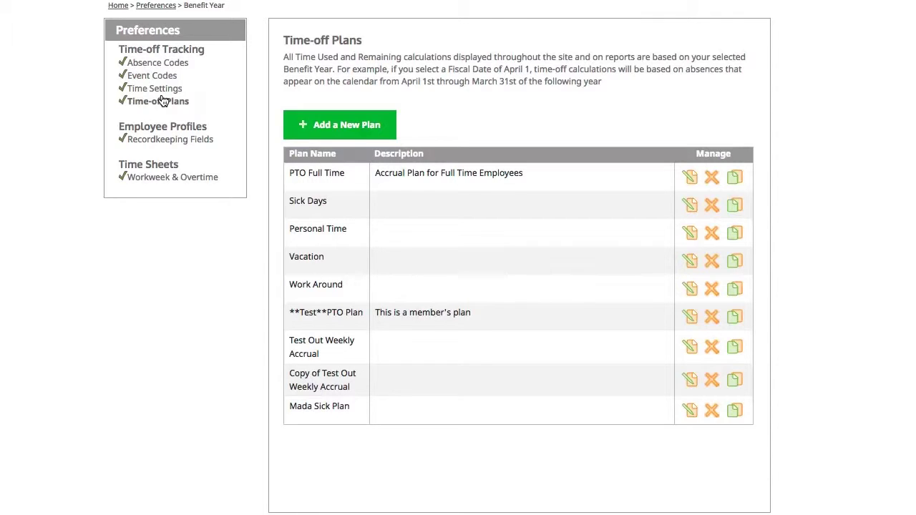
click(337, 121)
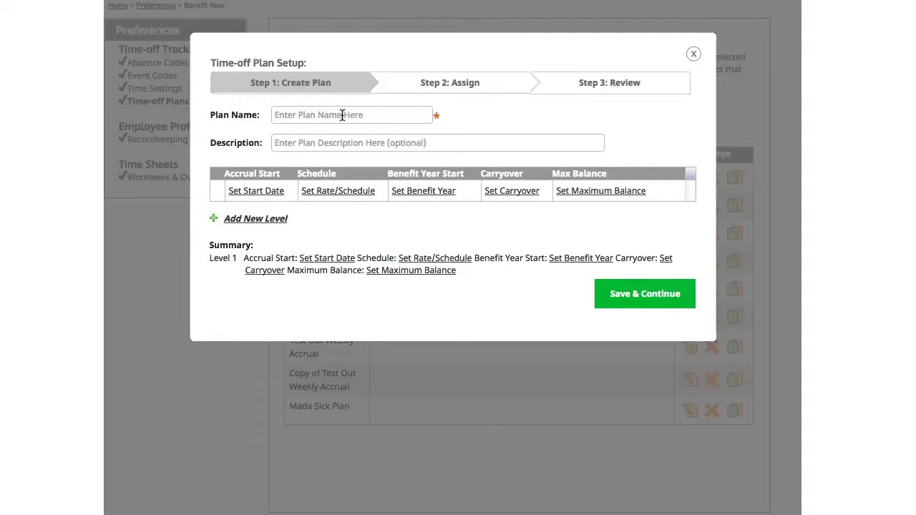
click(342, 116)
text(Employee Plan)
click(351, 139)
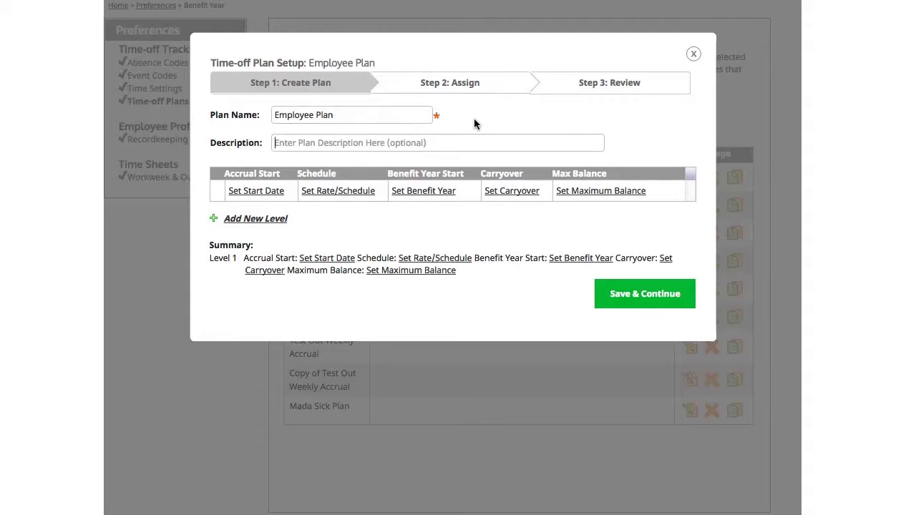
text(All Employees)
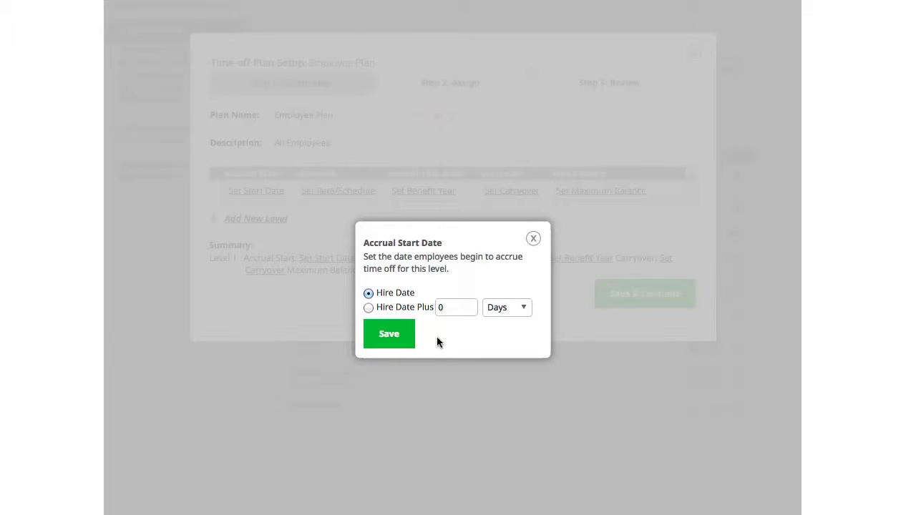
Step: Define the first level: accrual from hire date, 1.80 hours weekly on Fridays, benefit year from January 1, carryover allowed, maximum balance 100 hours
click(393, 334)
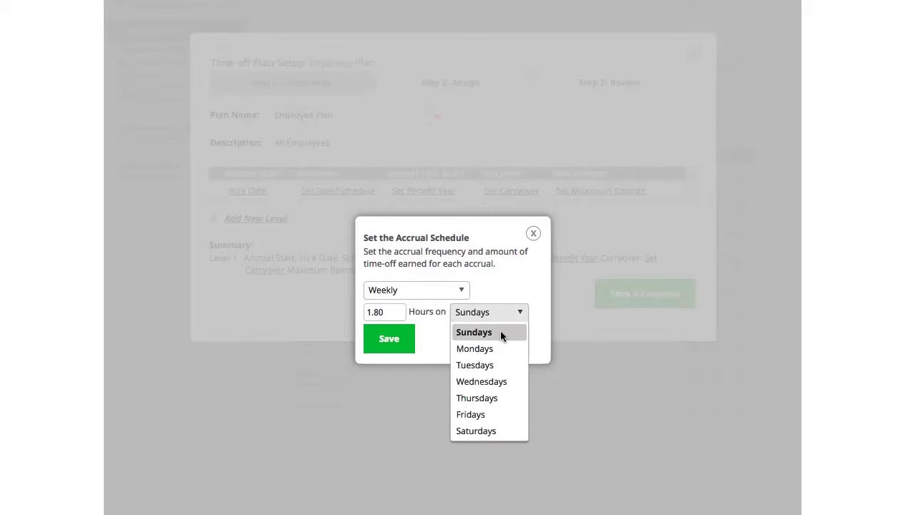
click(487, 414)
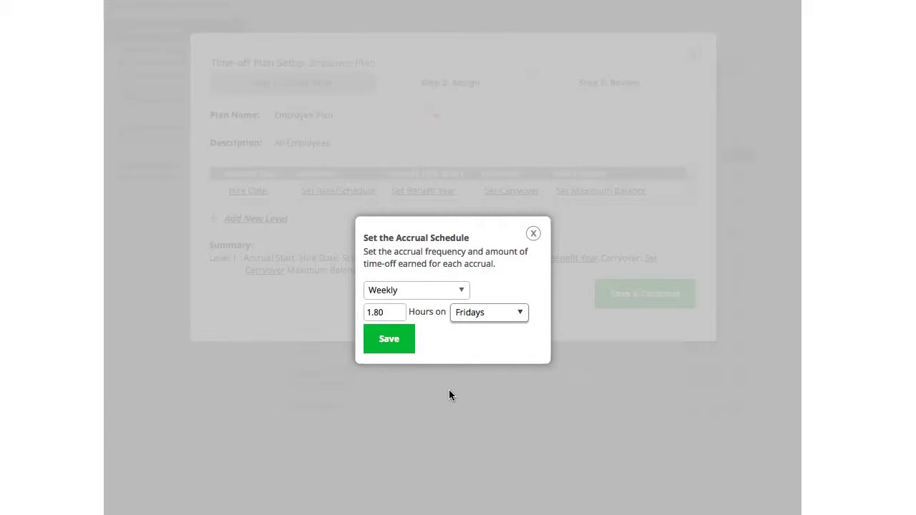
click(390, 344)
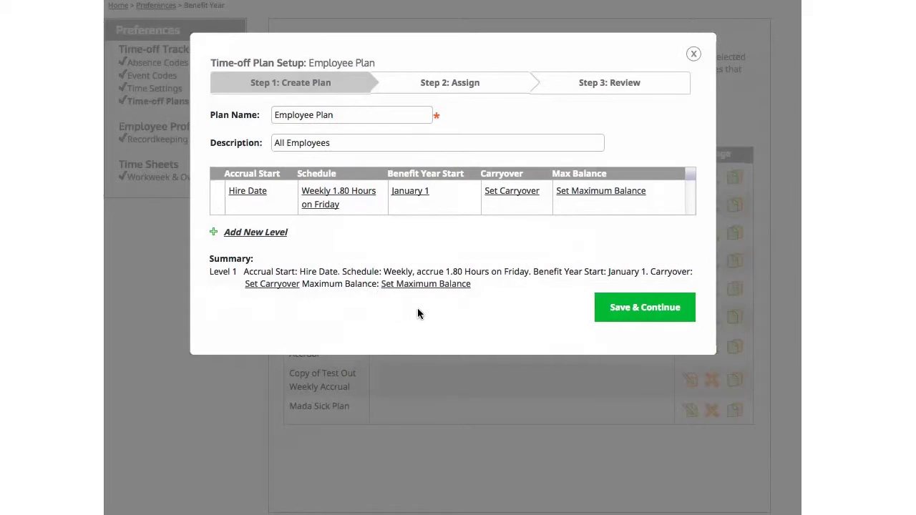
click(494, 192)
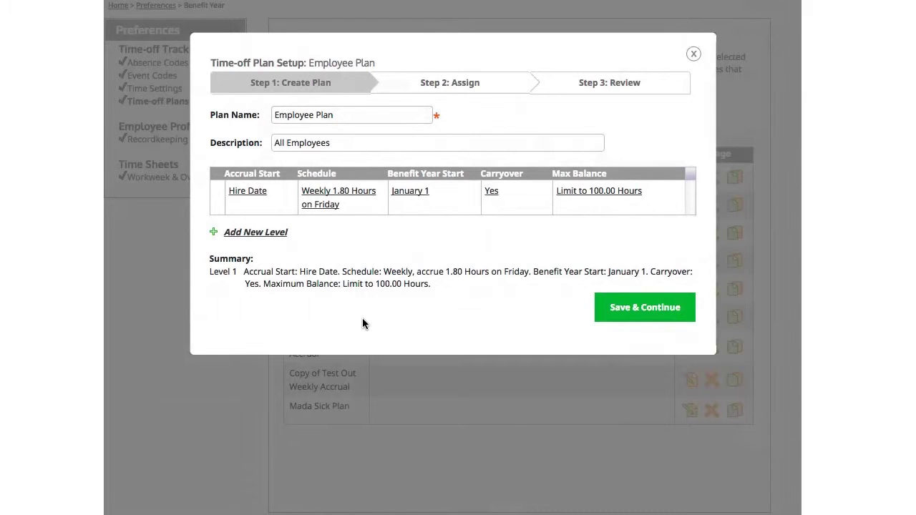
Step: Add a second level that starts at hire date plus 3 years and accrues 3 hours weekly on Fridays
click(258, 232)
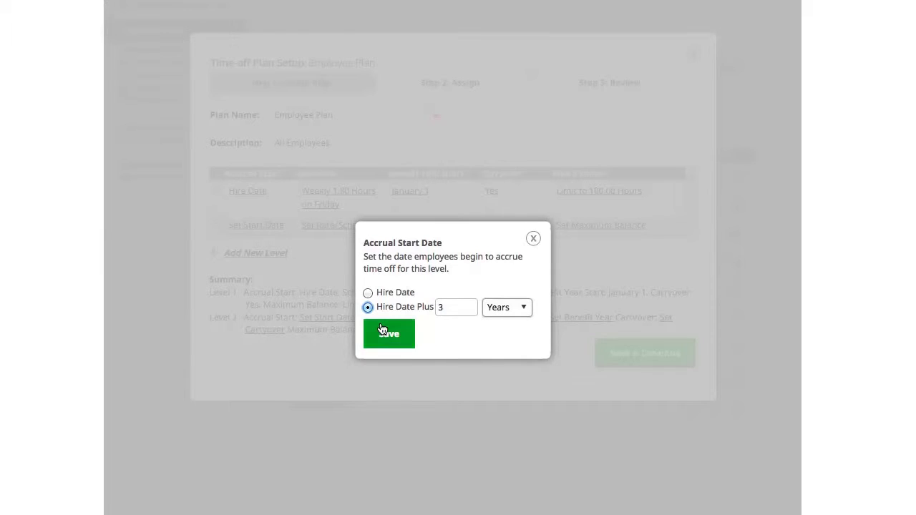
click(382, 329)
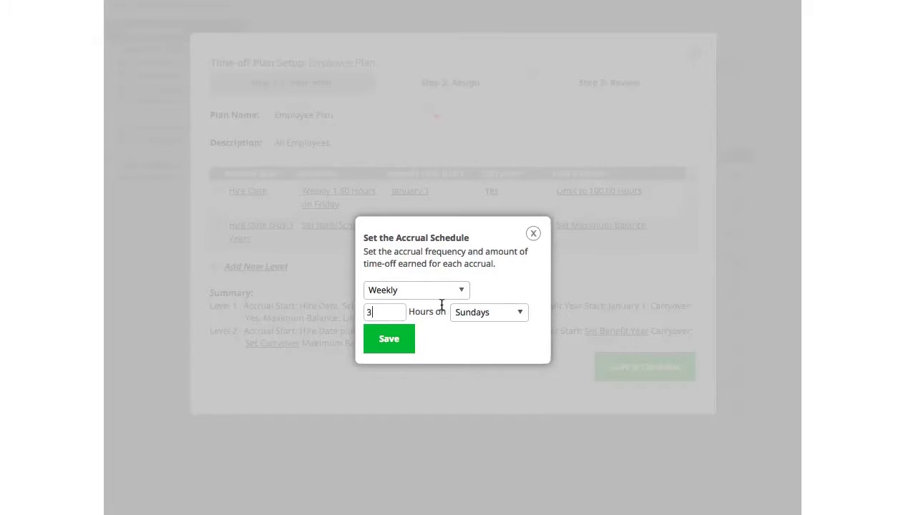
click(514, 312)
click(472, 415)
click(390, 340)
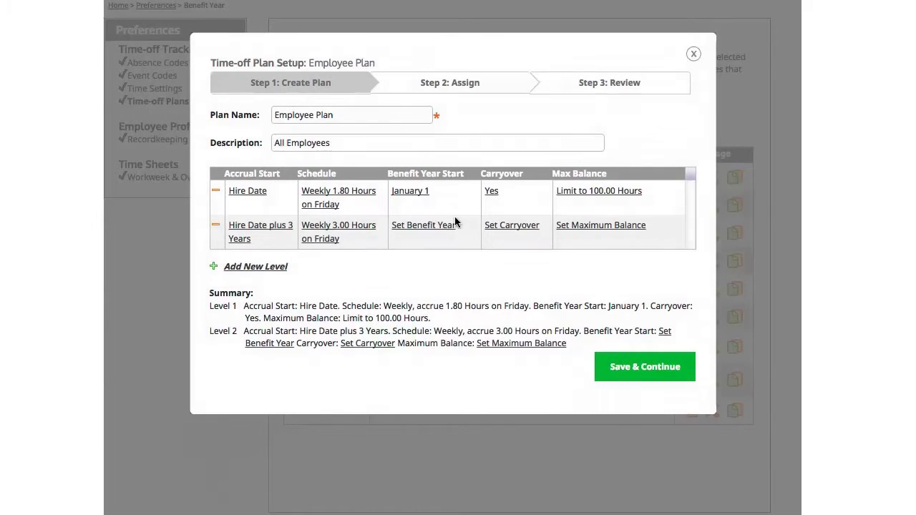
Step: Set the second level's benefit year to January 1, allow carryover, limit its balance to 200 hours, and save the plan levels
click(422, 223)
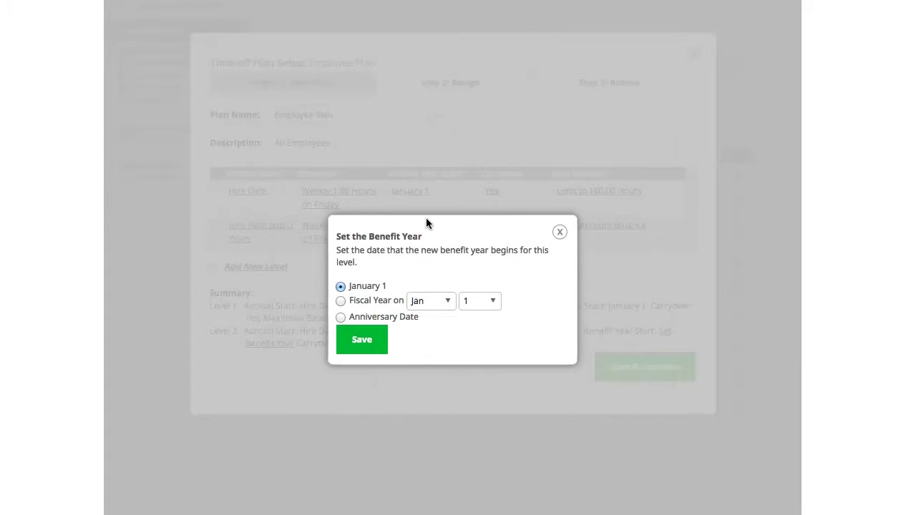
click(361, 338)
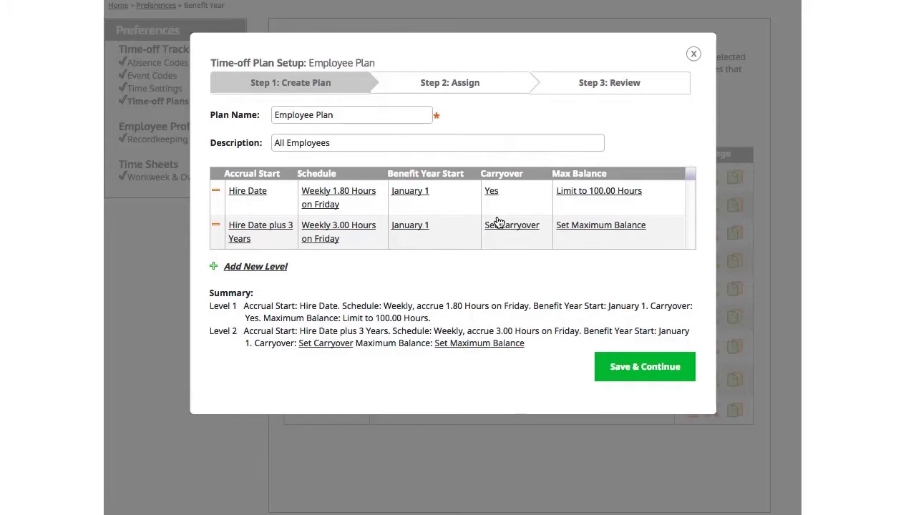
click(497, 226)
click(332, 328)
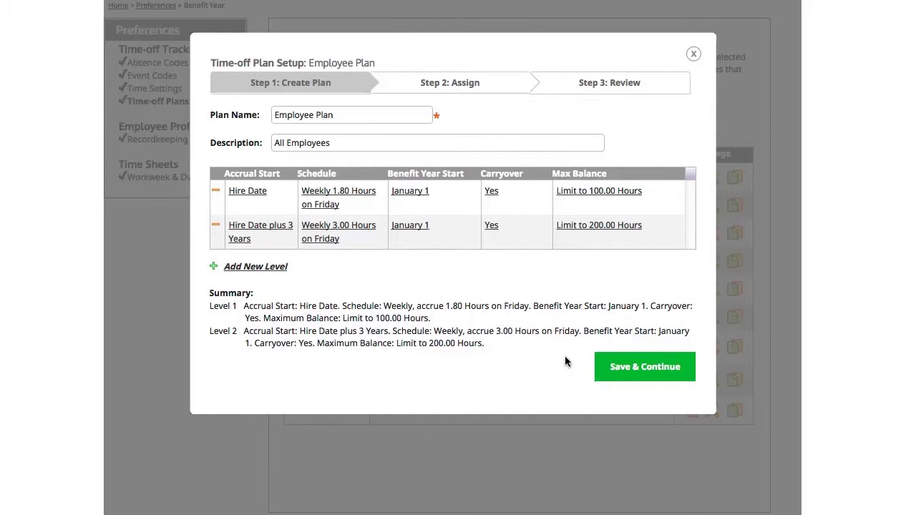
click(623, 365)
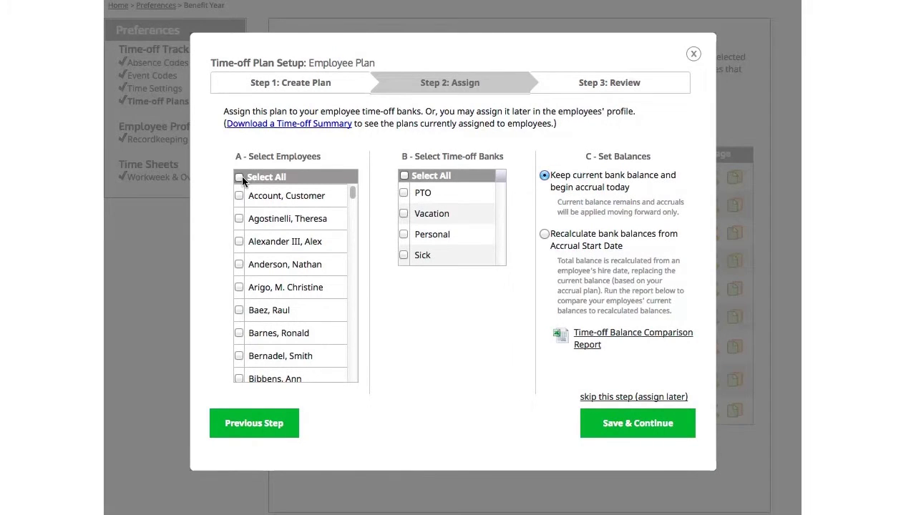
Step: Assign the plan to the PTO bank of all employees, recalculating balances from the accrual start date, and save it
click(239, 177)
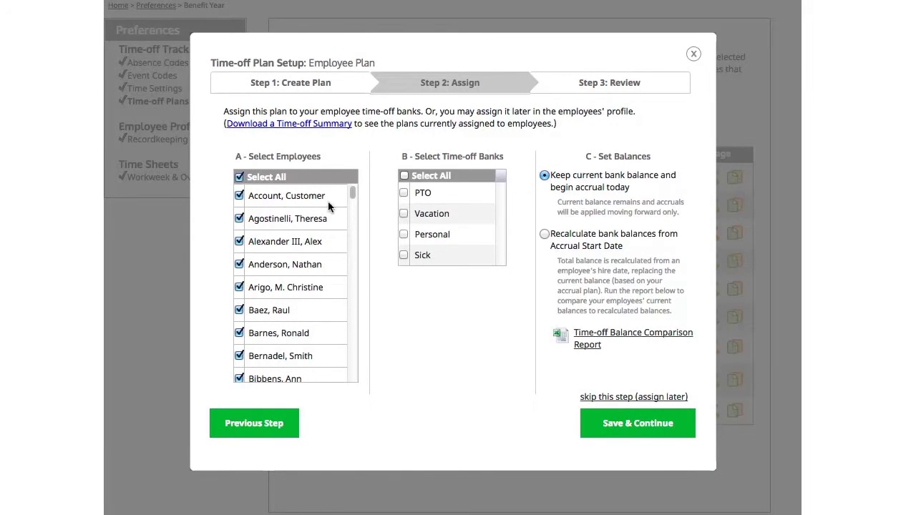
click(404, 192)
click(544, 235)
click(591, 418)
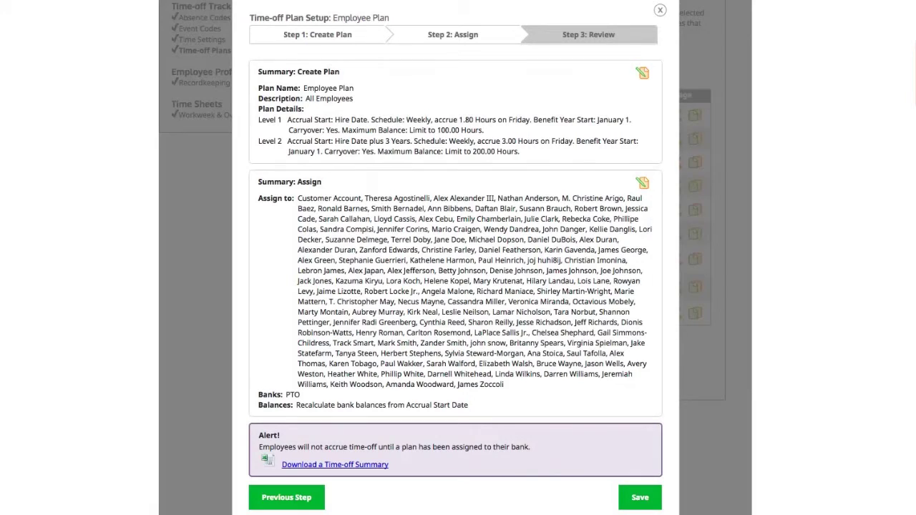
click(621, 498)
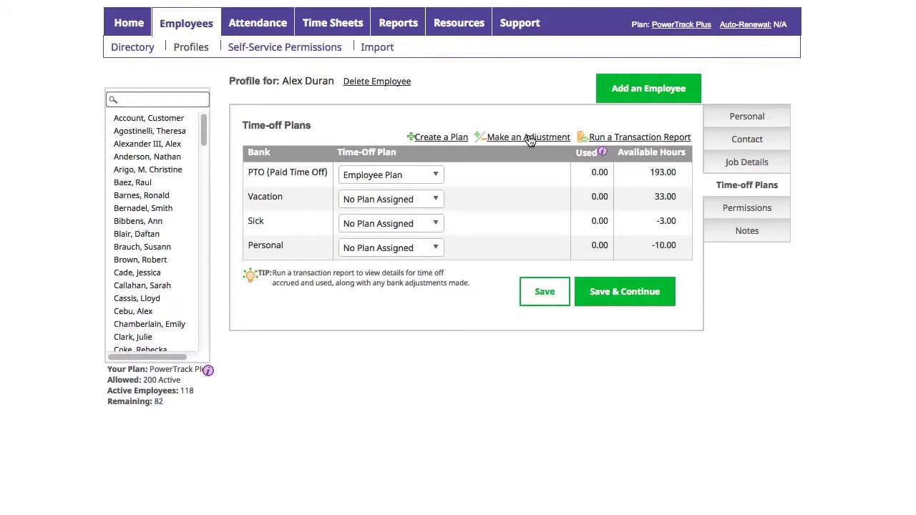
Step: Start a time-off adjustment in the employee's profile, dated 03/16/2016, that adds 2 hours
click(529, 138)
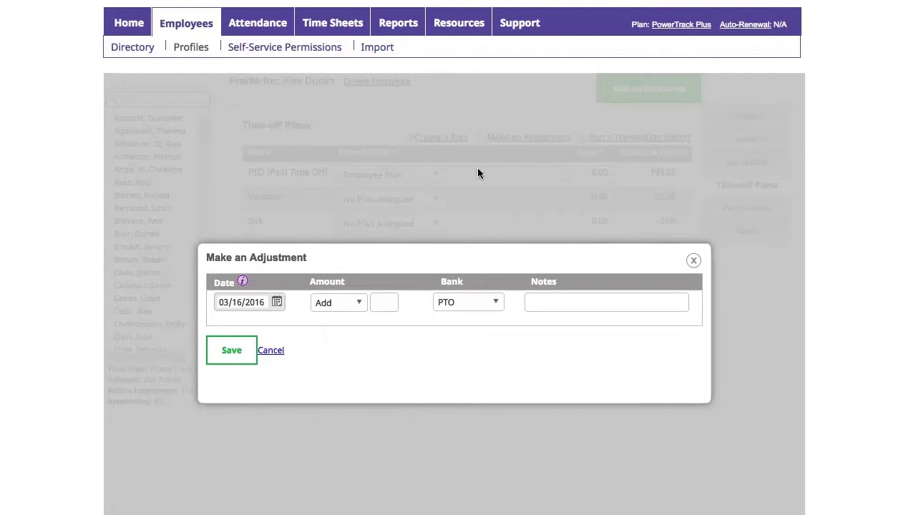
click(278, 301)
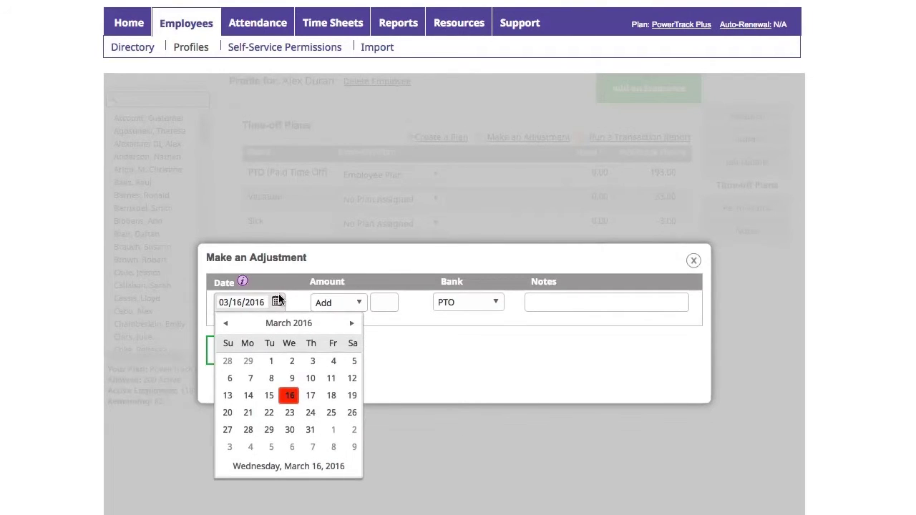
click(290, 394)
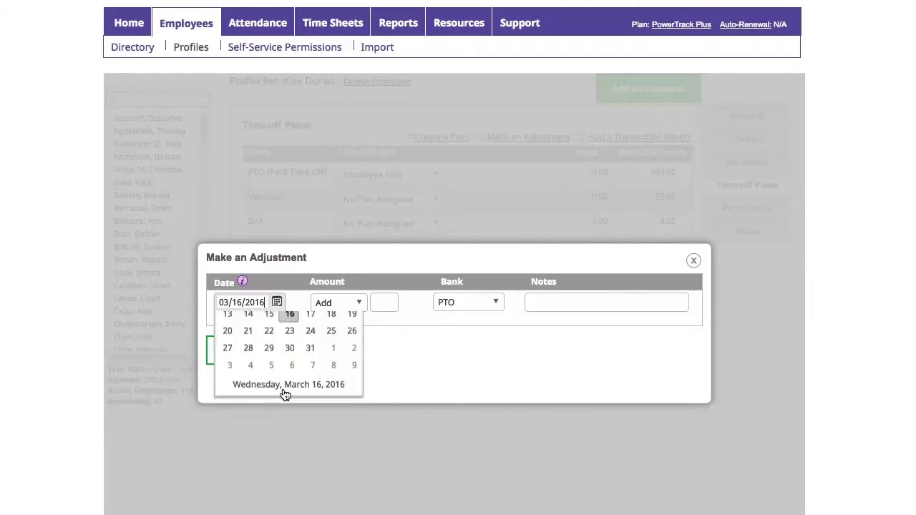
click(350, 301)
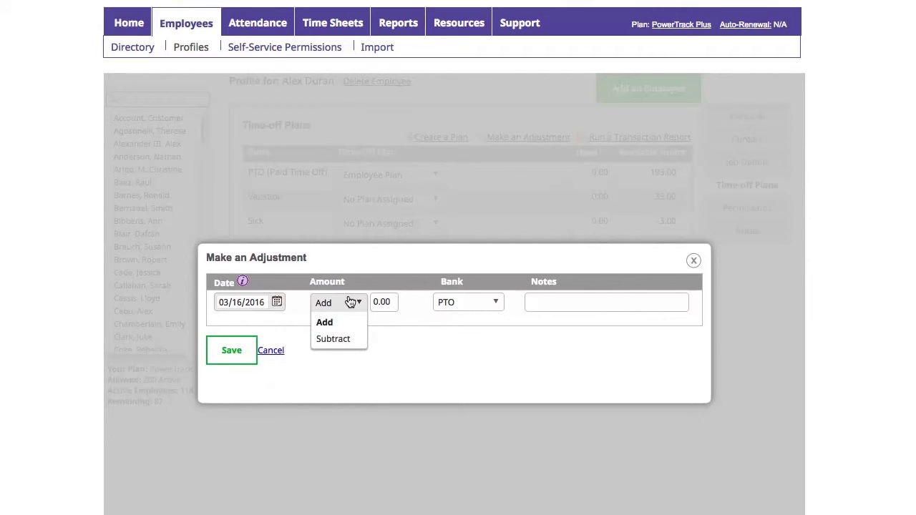
click(320, 322)
click(392, 299)
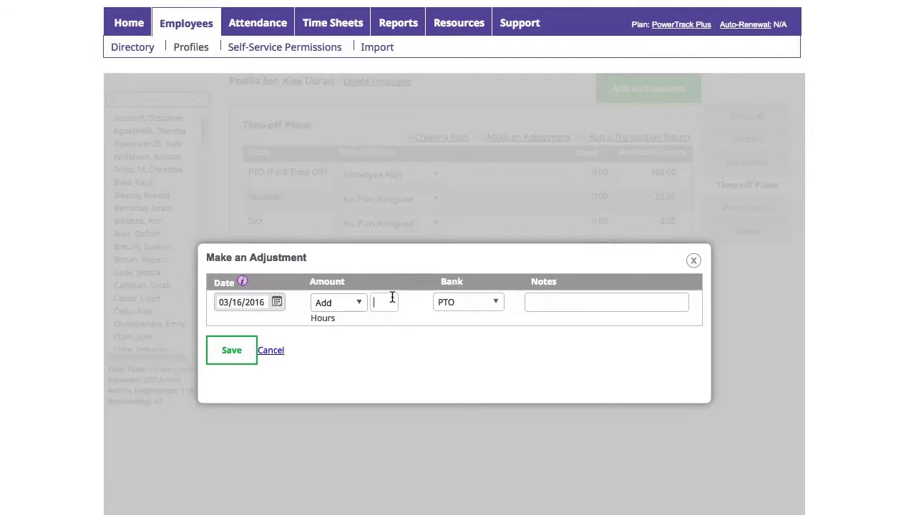
text(2)
Step: Apply the adjustment to the PTO bank with the note "Worked overtime" and save it
click(487, 301)
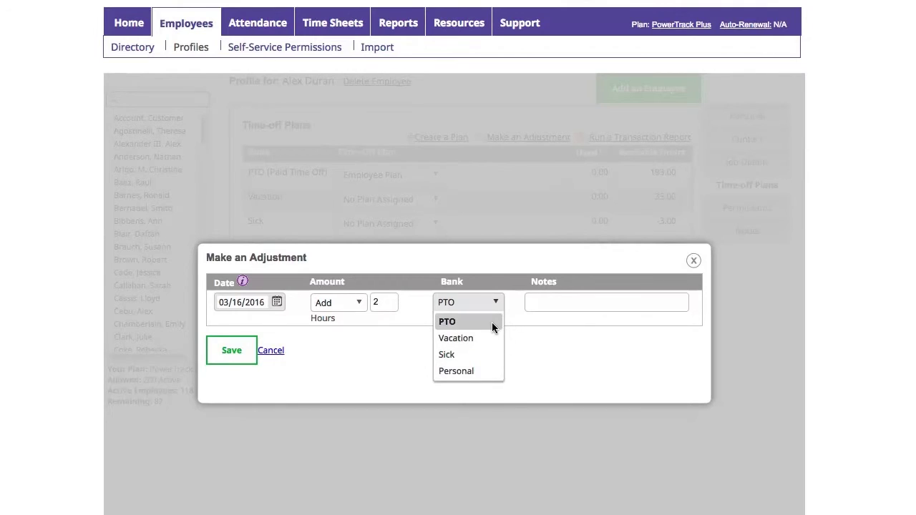
click(487, 321)
click(534, 301)
text(Worked ove)
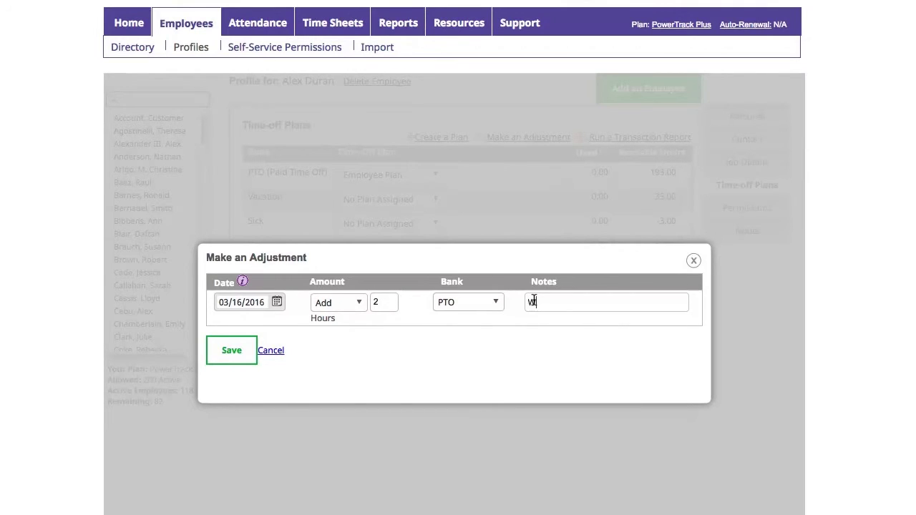
text(rtime)
click(229, 351)
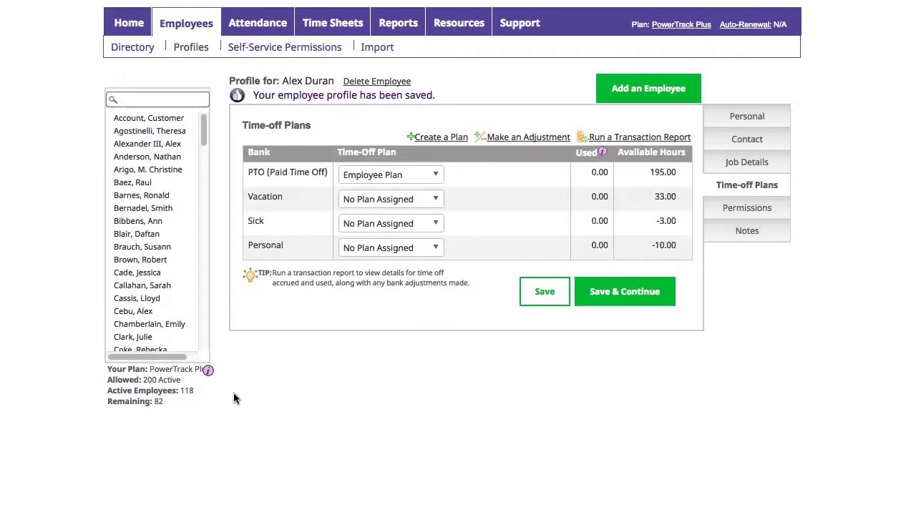